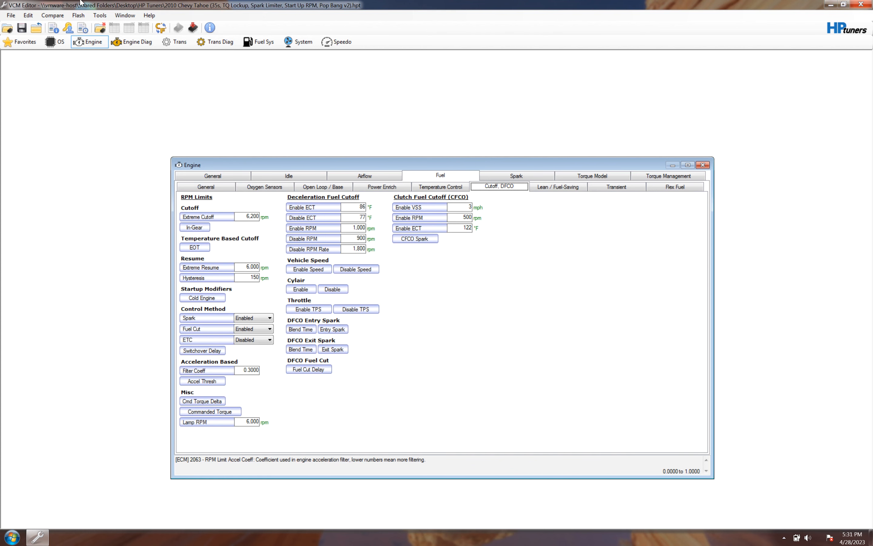
Load the "2010 Chevy Tahoe Stock Tune" file as the comparison tune.
click(98, 28)
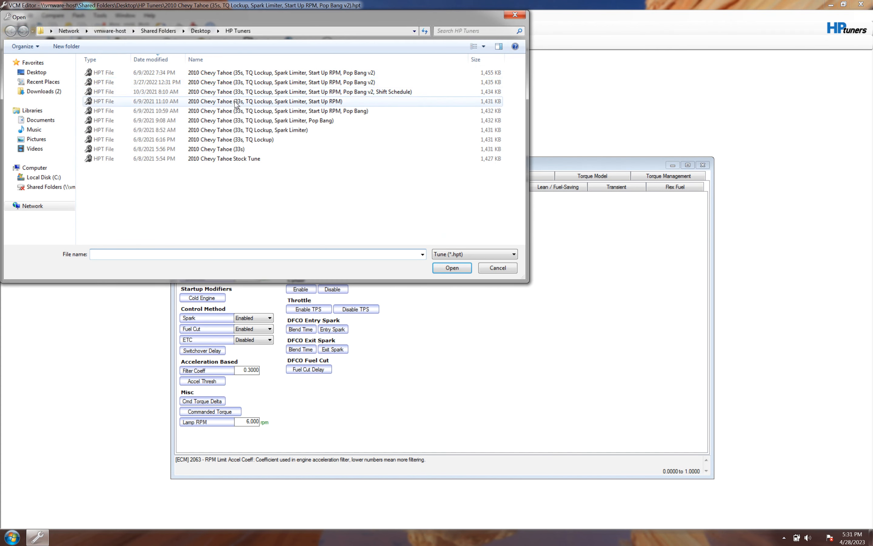
click(198, 159)
double_click(198, 160)
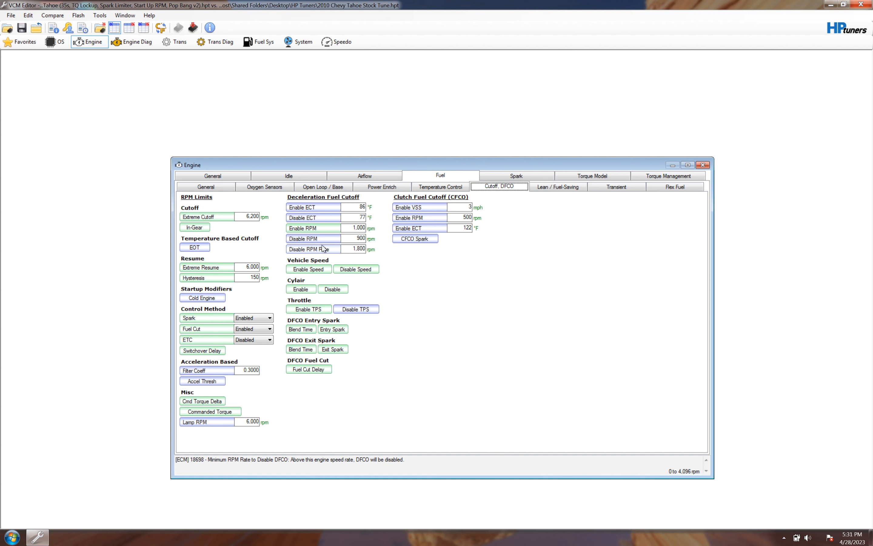
Review the DFCO Enable Speed, Disable Speed and Disable CylAir tables of the modified tune.
click(310, 269)
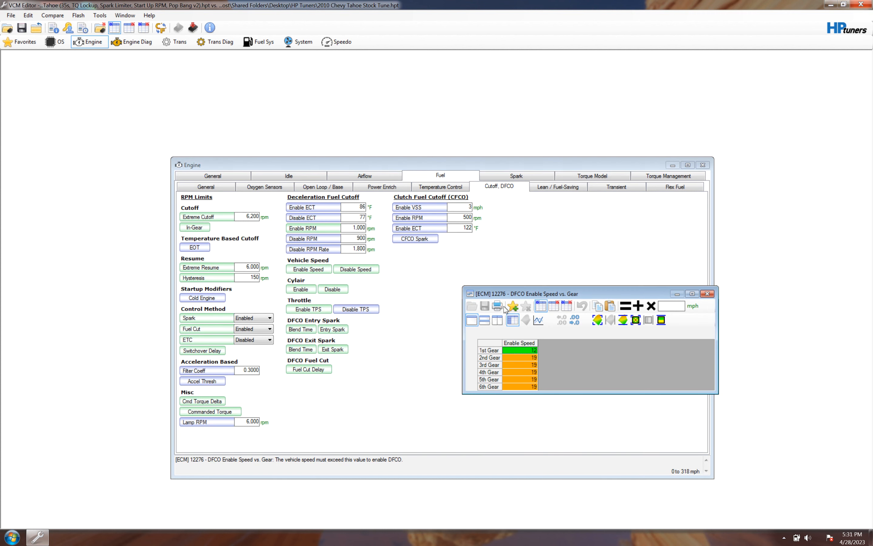
click(362, 269)
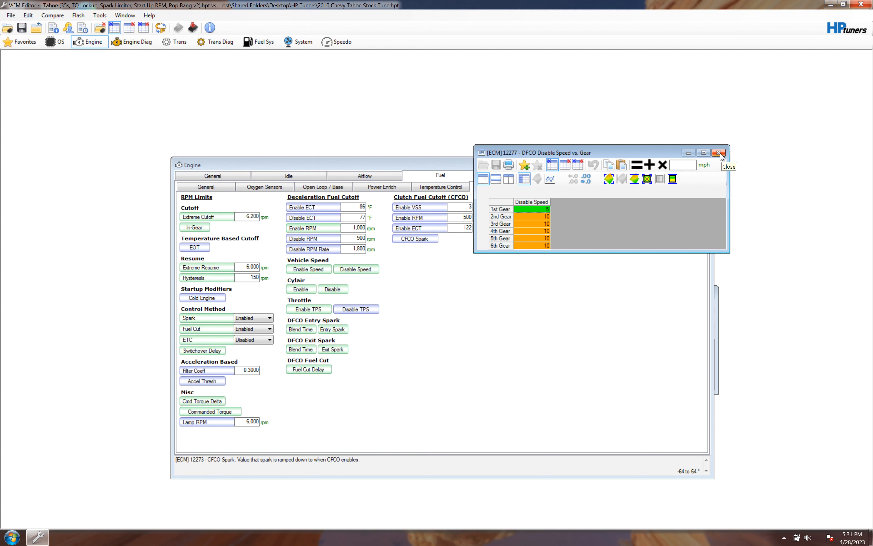
click(720, 153)
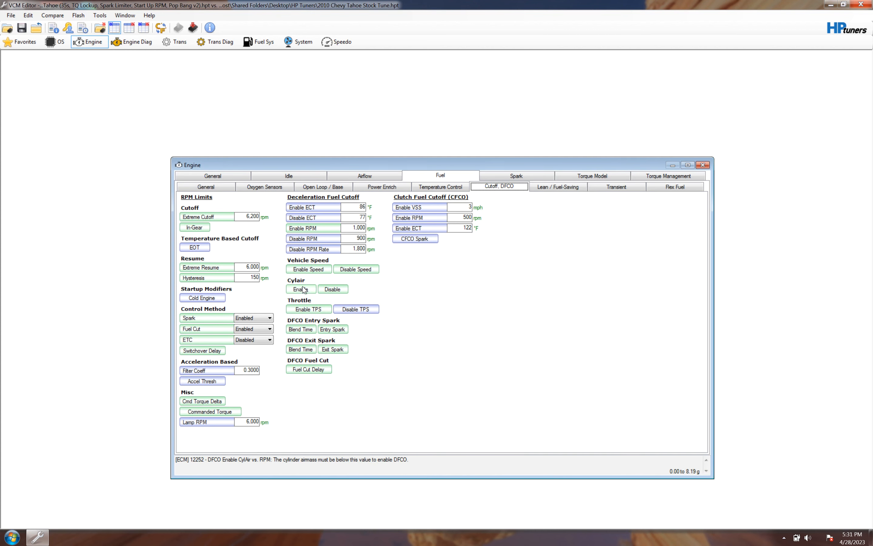
click(333, 289)
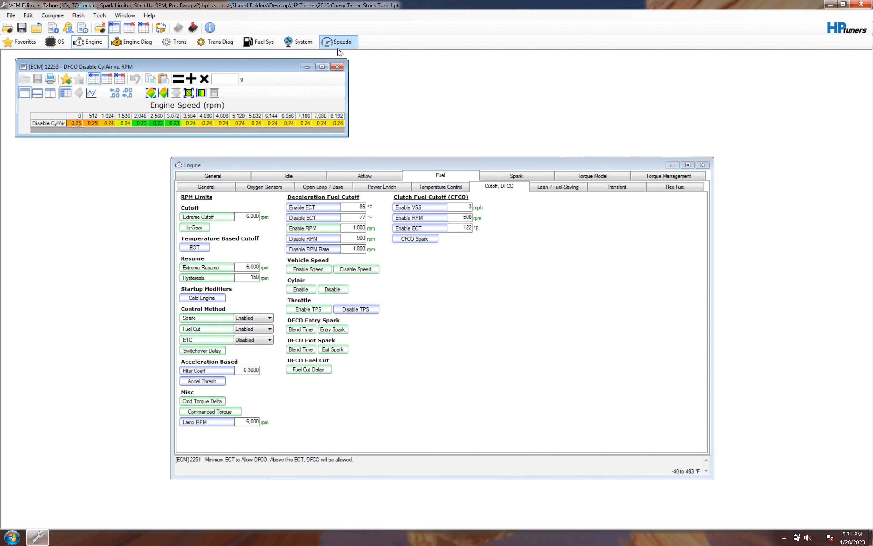
click(337, 66)
Compare the DFCO Disable Speed vs. Gear table with the stock tune, including the differences view.
click(355, 269)
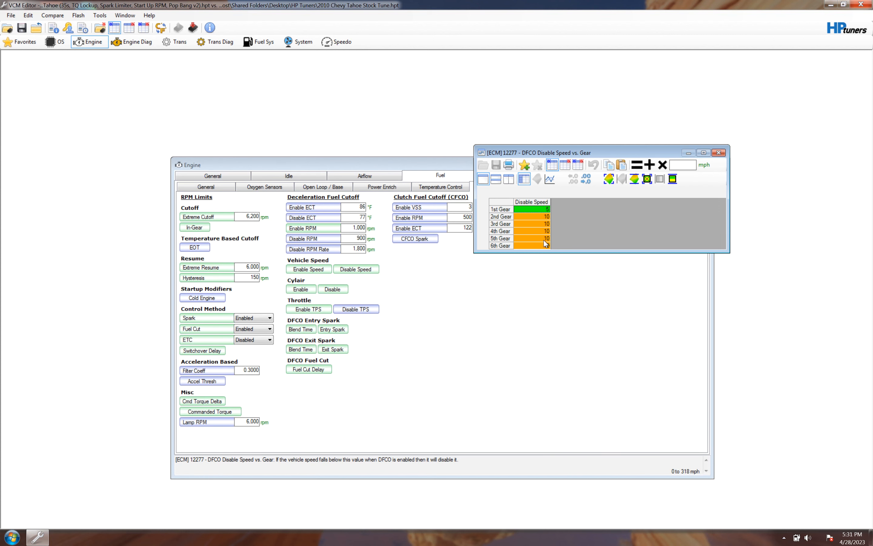
click(565, 165)
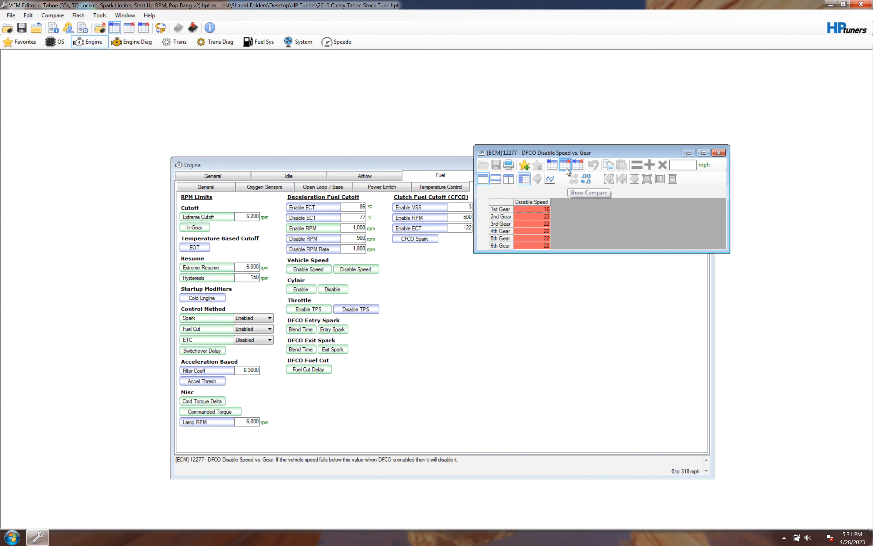
click(578, 164)
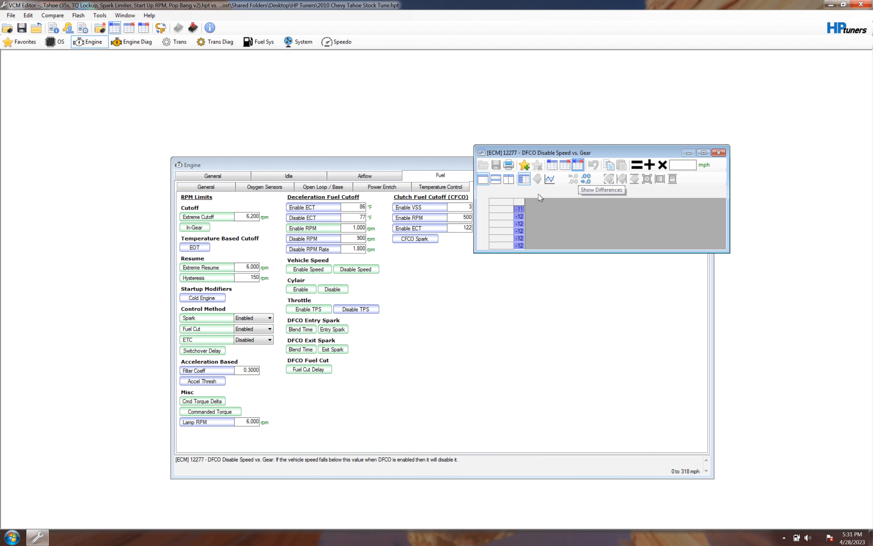
click(552, 165)
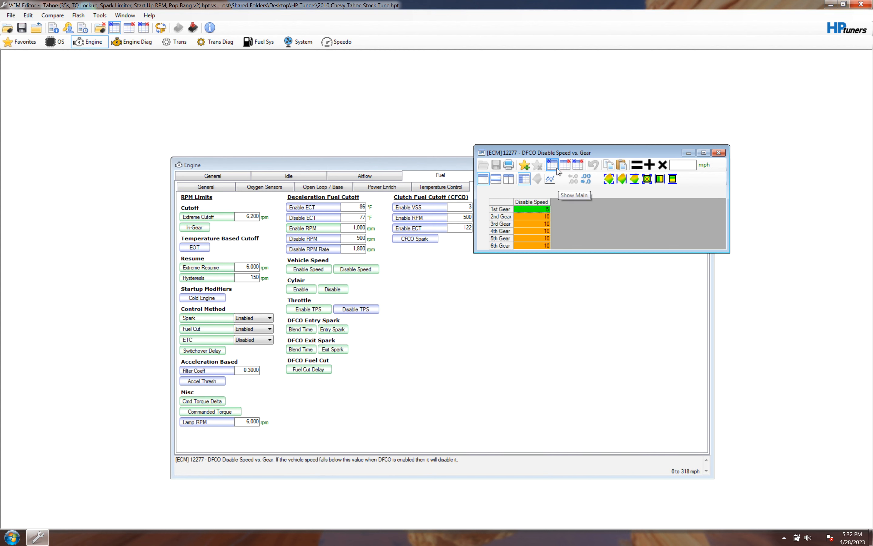
click(565, 165)
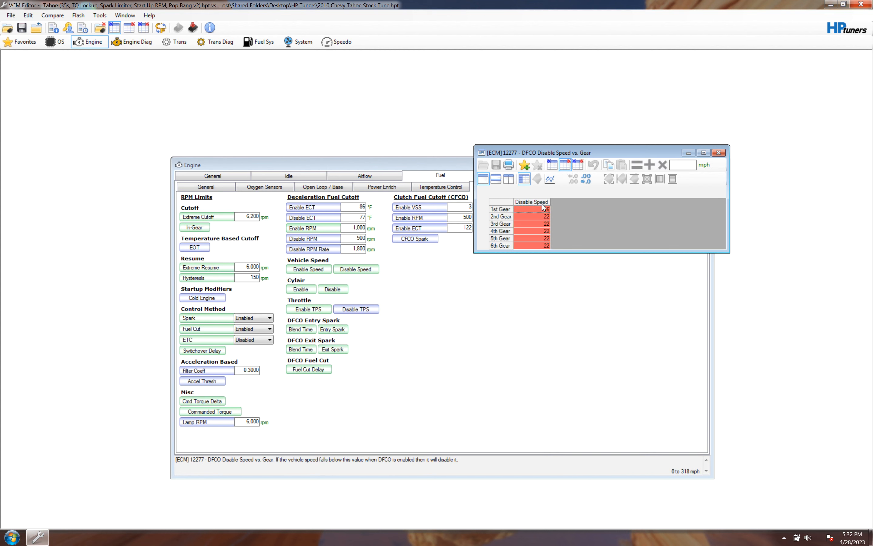
click(719, 152)
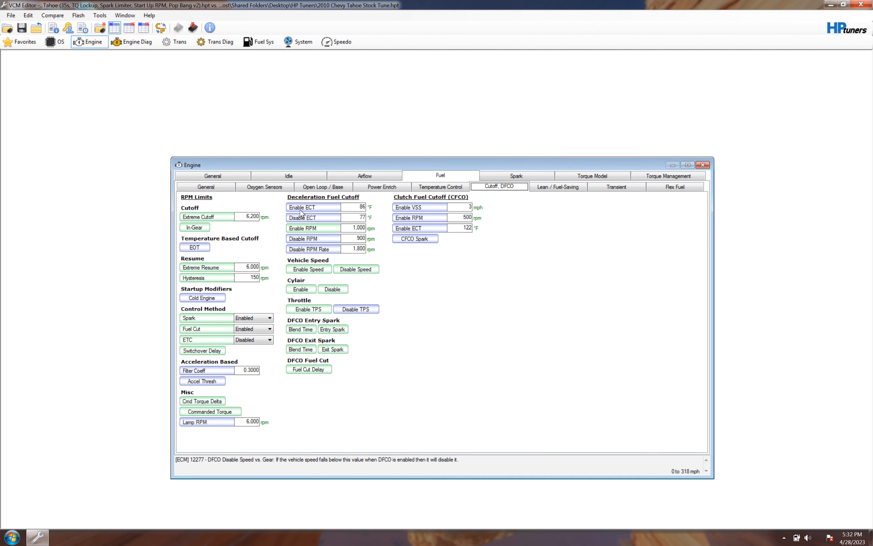
Inspect the DFCO Enable CylAir vs. RPM table, moving it over the Engine window, and close it.
click(301, 289)
drag(299, 148, 528, 119)
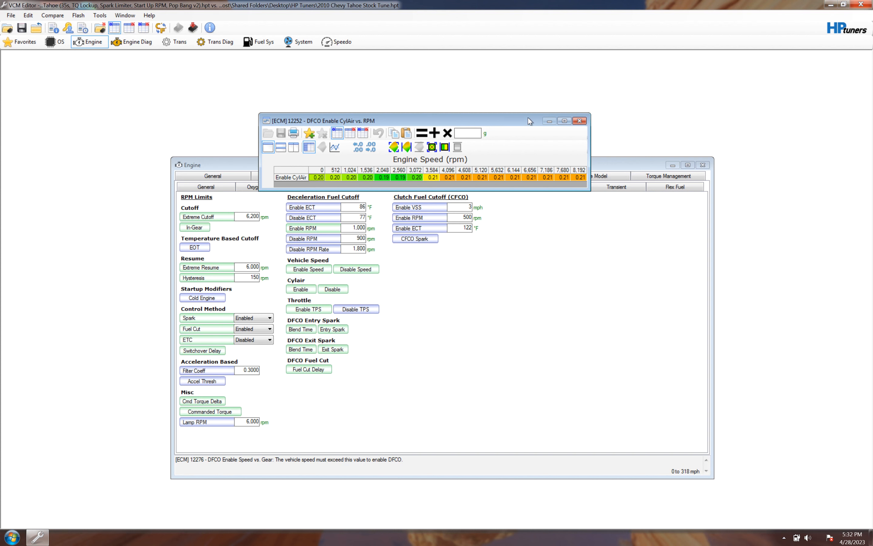
click(581, 121)
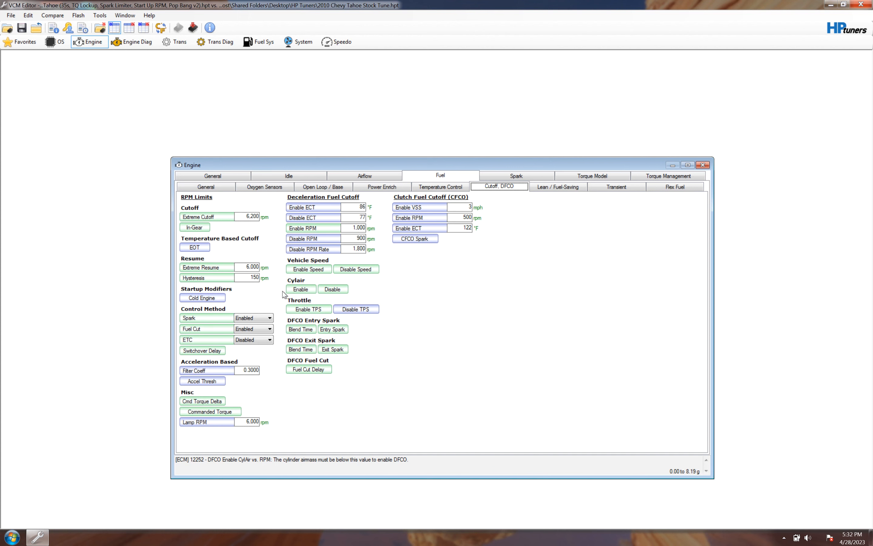
Compare the DFCO Enable TPS vs. RPM table between the modified and stock tunes.
click(304, 310)
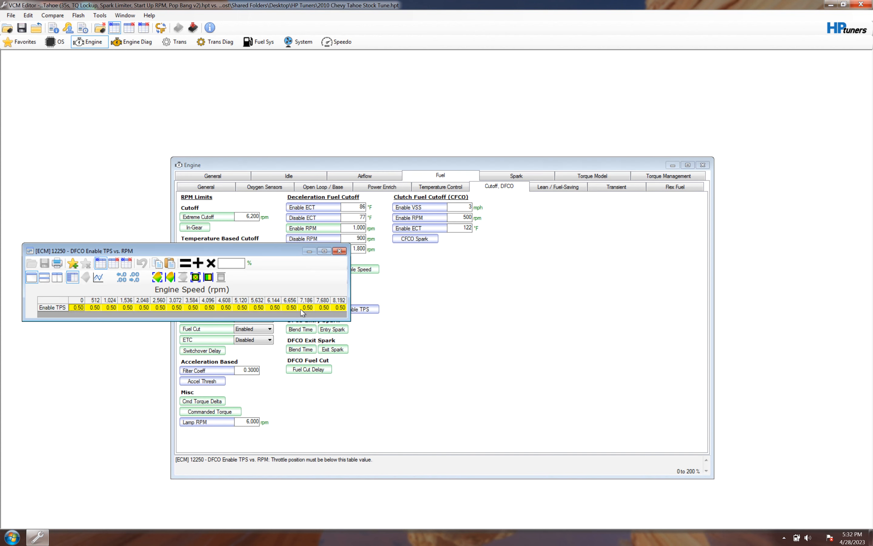
drag(183, 253, 367, 252)
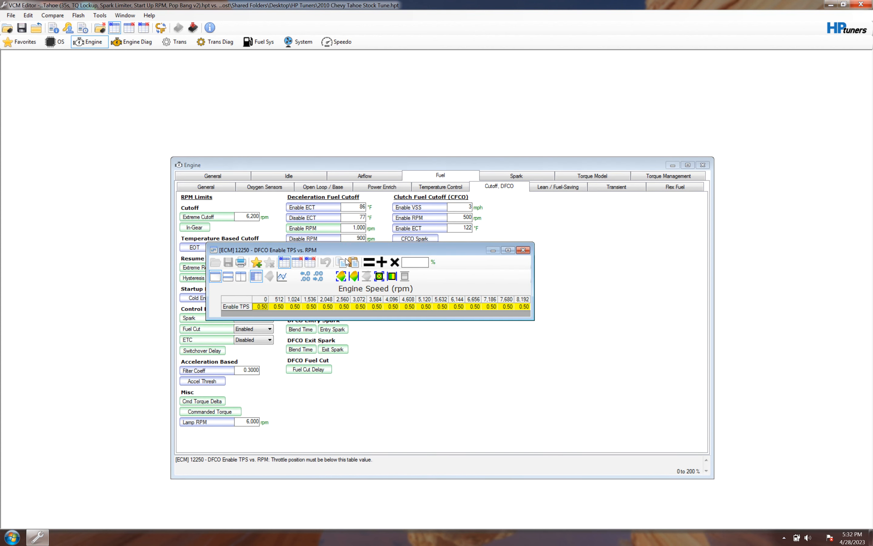
click(296, 264)
click(296, 263)
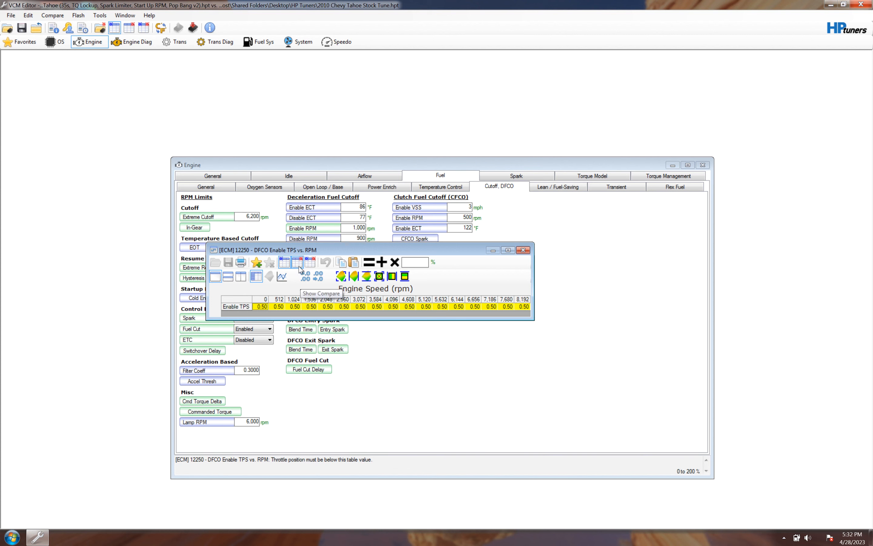
click(297, 263)
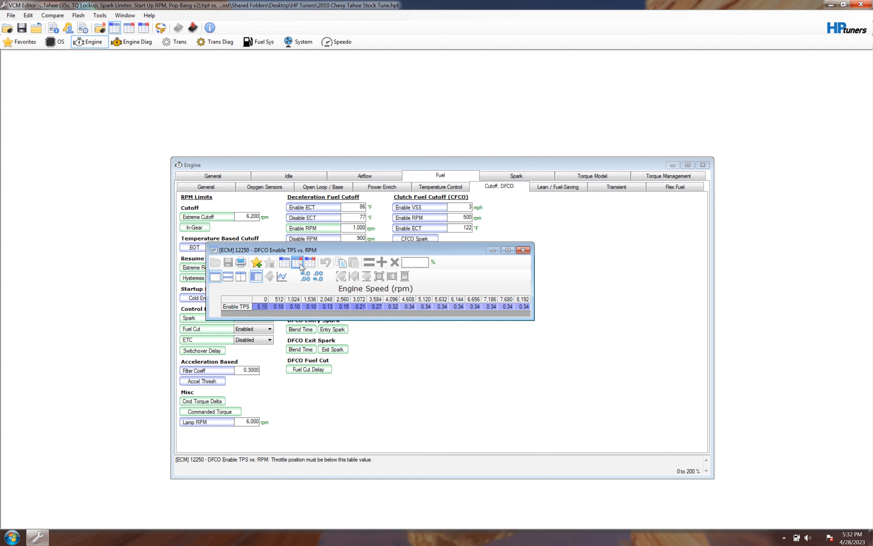
click(288, 264)
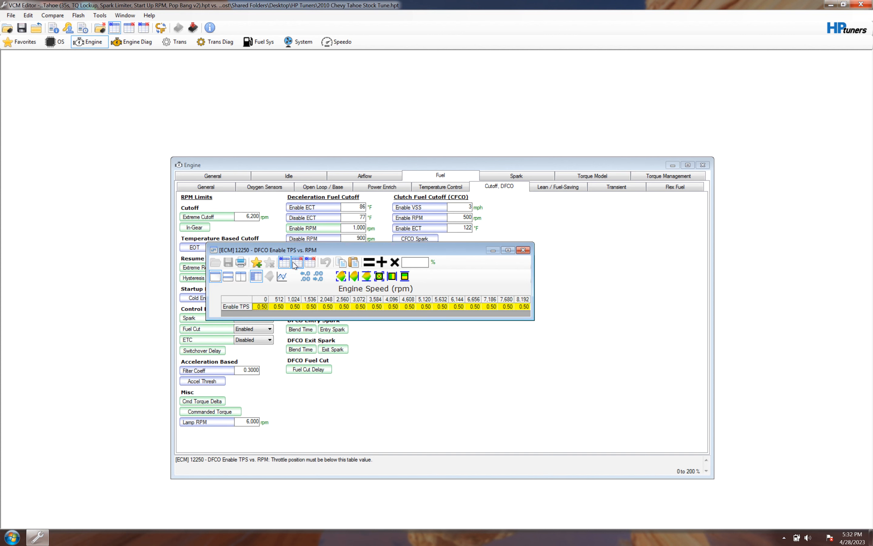
click(296, 264)
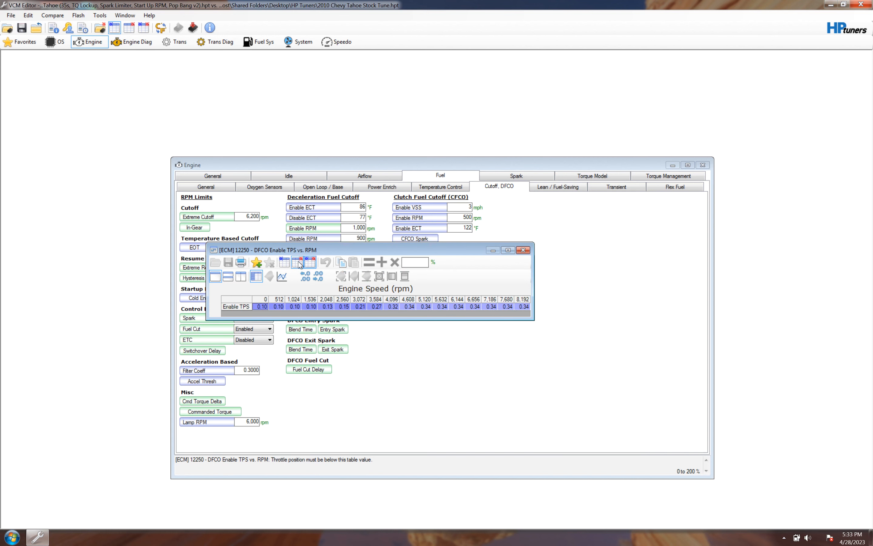
click(285, 263)
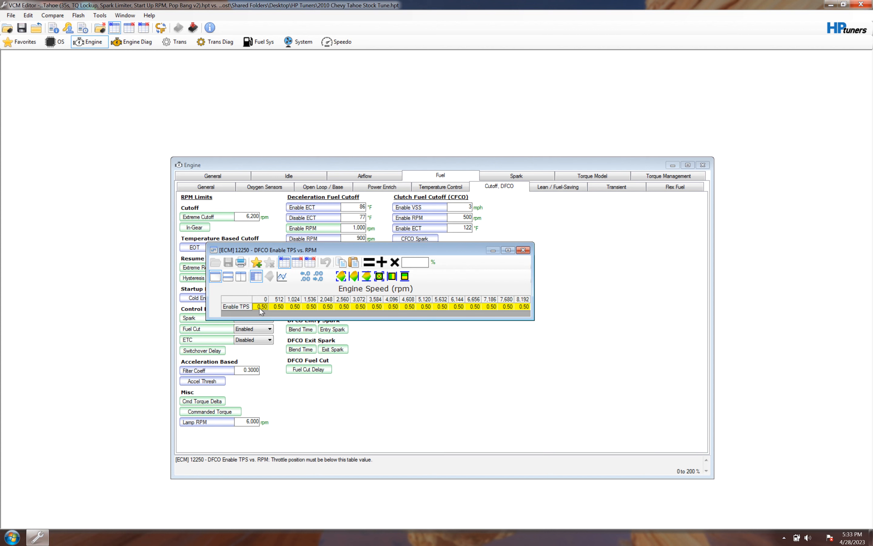
click(297, 264)
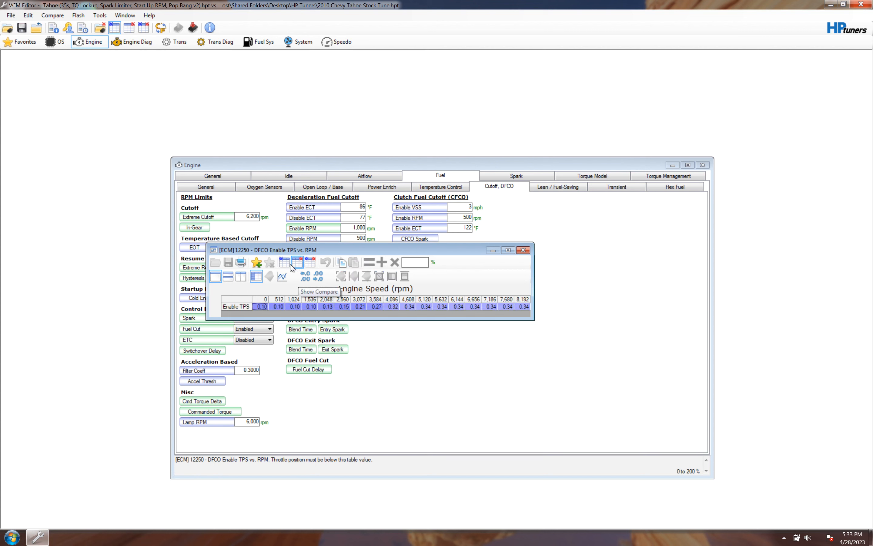
click(284, 262)
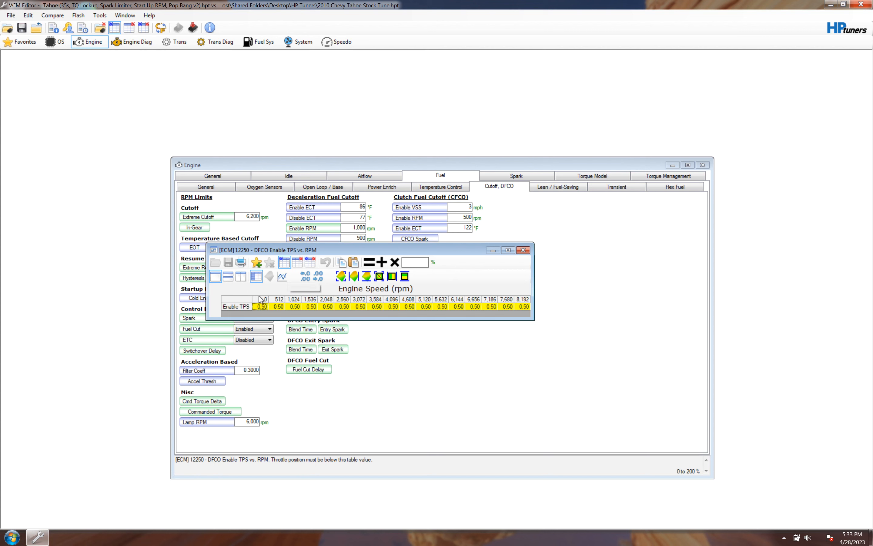
click(297, 262)
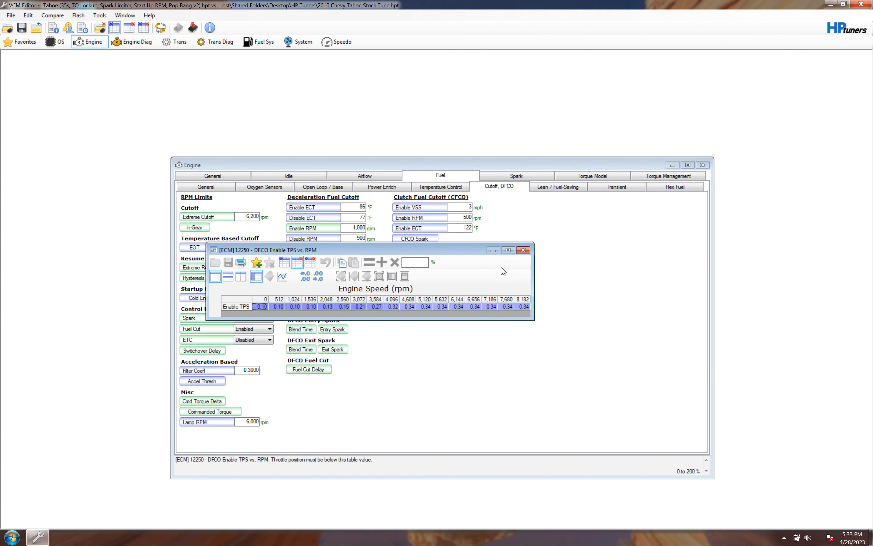
click(523, 250)
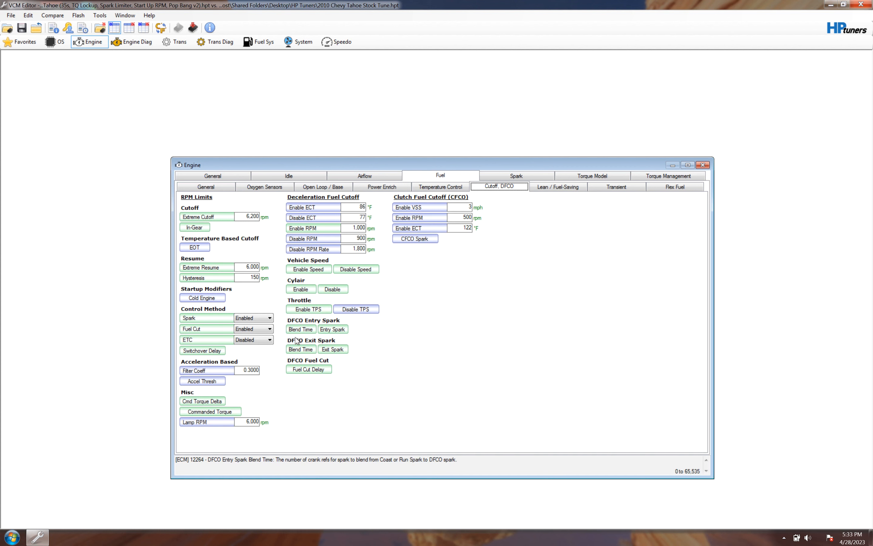
Examine the DFCO Entry Spark Blend Time and Entry Spark tables one above the other, and close both.
click(301, 329)
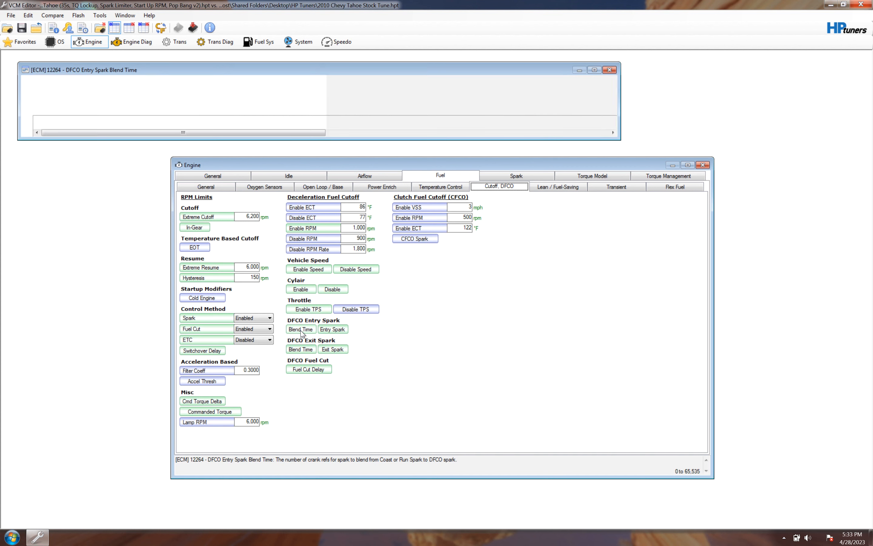
click(325, 331)
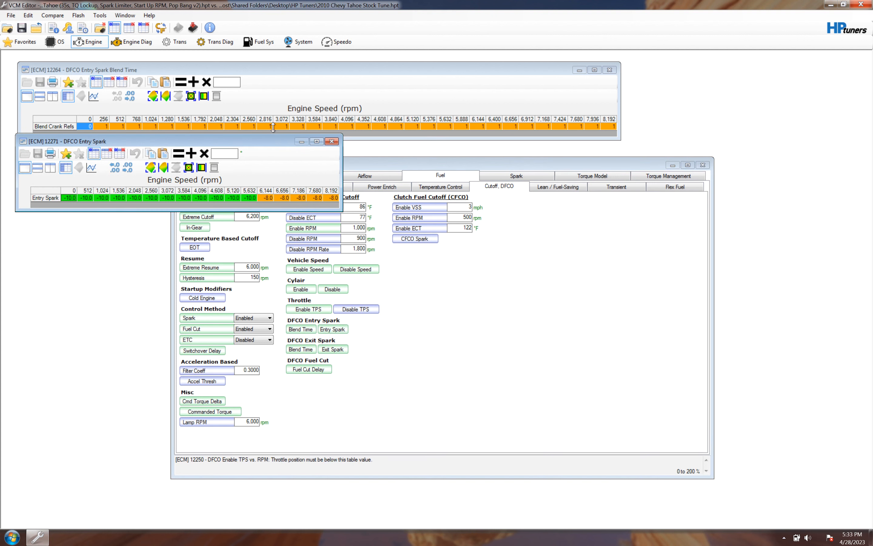
drag(268, 137, 305, 168)
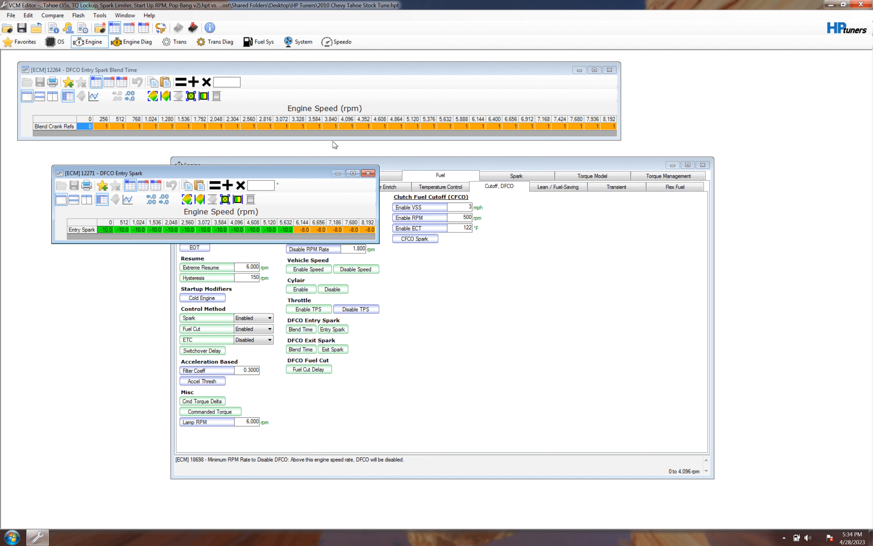
click(369, 174)
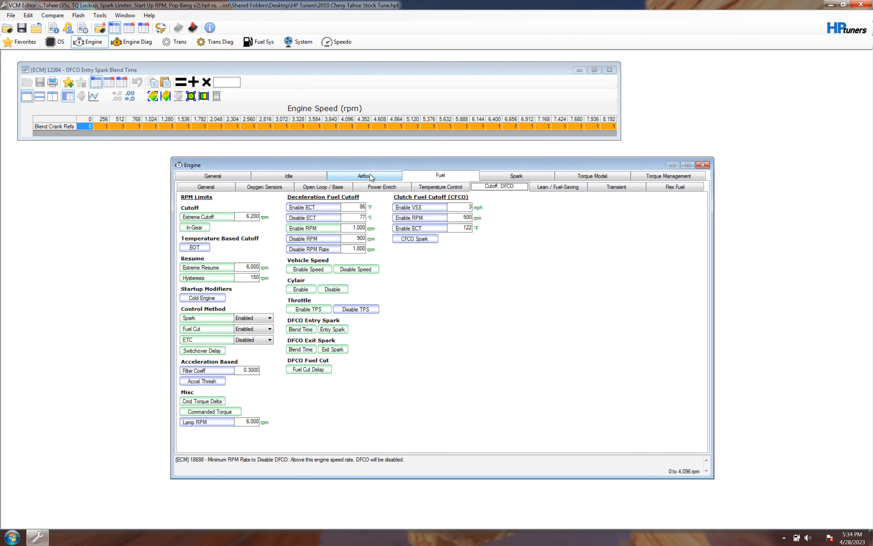
click(609, 70)
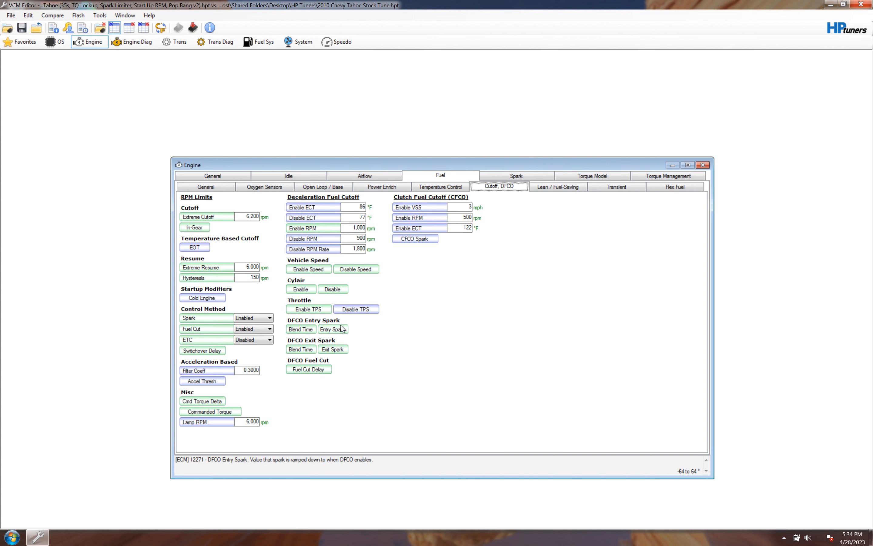
Recheck the DFCO Entry Spark values across the engine speed range.
click(310, 333)
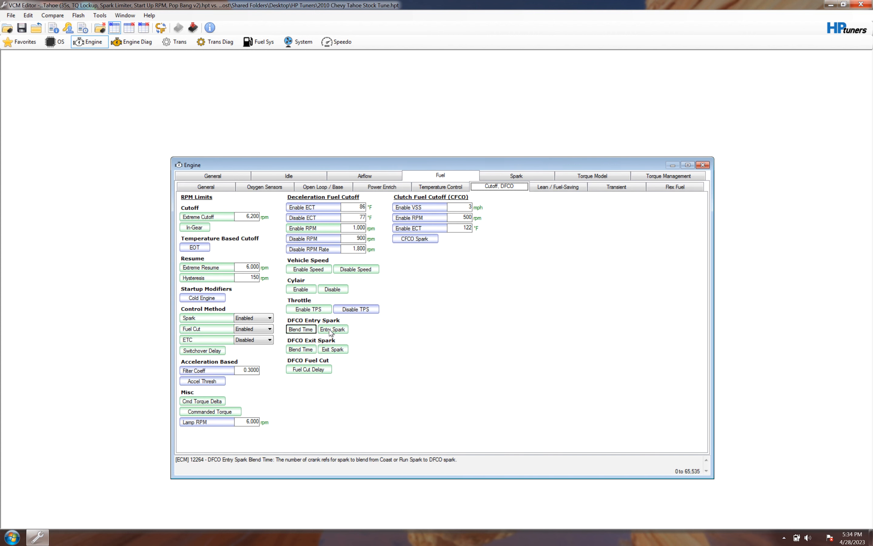
click(332, 330)
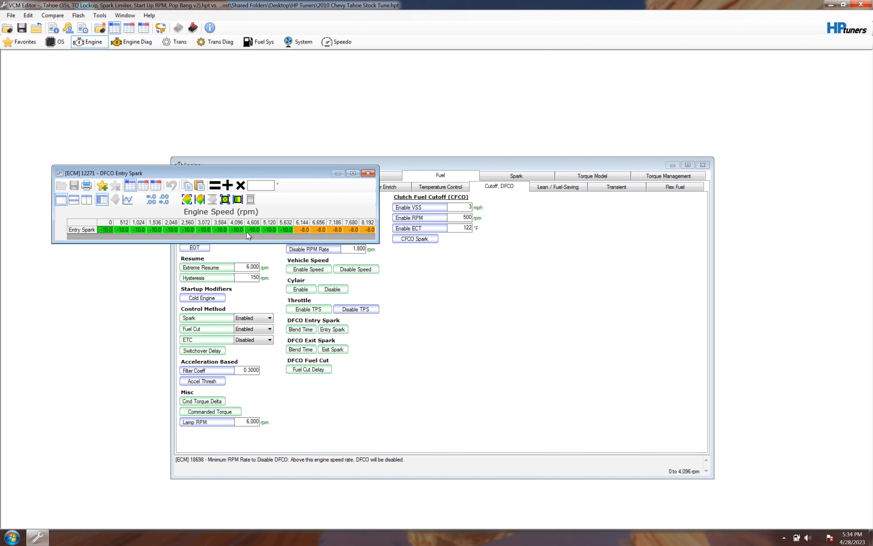
click(367, 176)
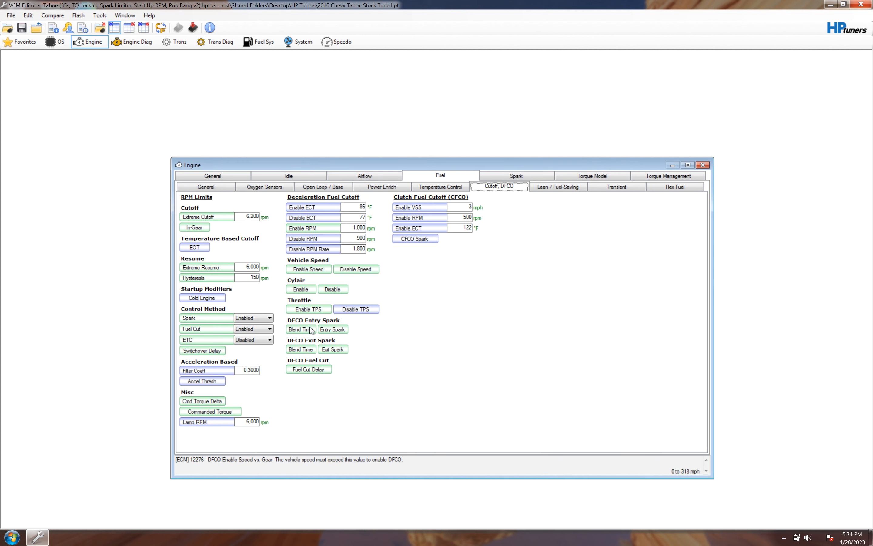
Examine the DFCO Exit Spark Blend Time table, widening its window, and the Exit Spark table, and close both.
click(308, 350)
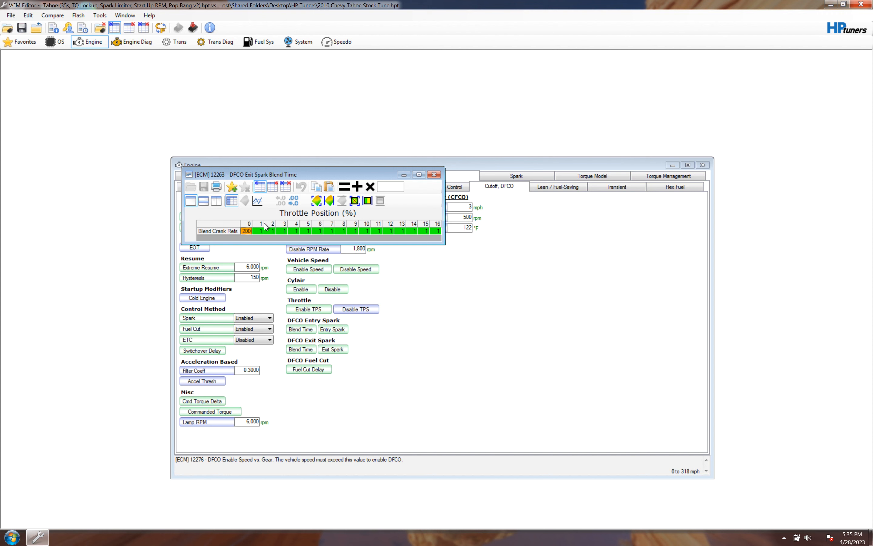
drag(445, 240, 731, 243)
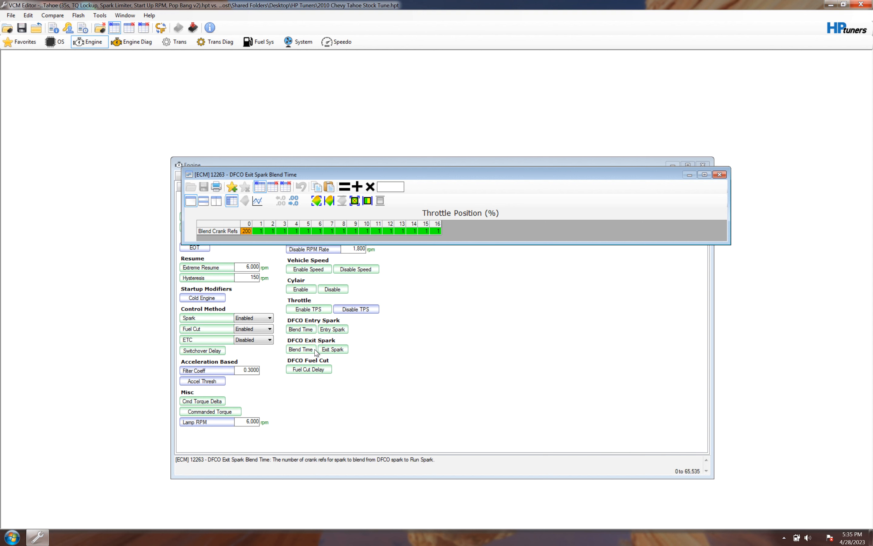
click(327, 350)
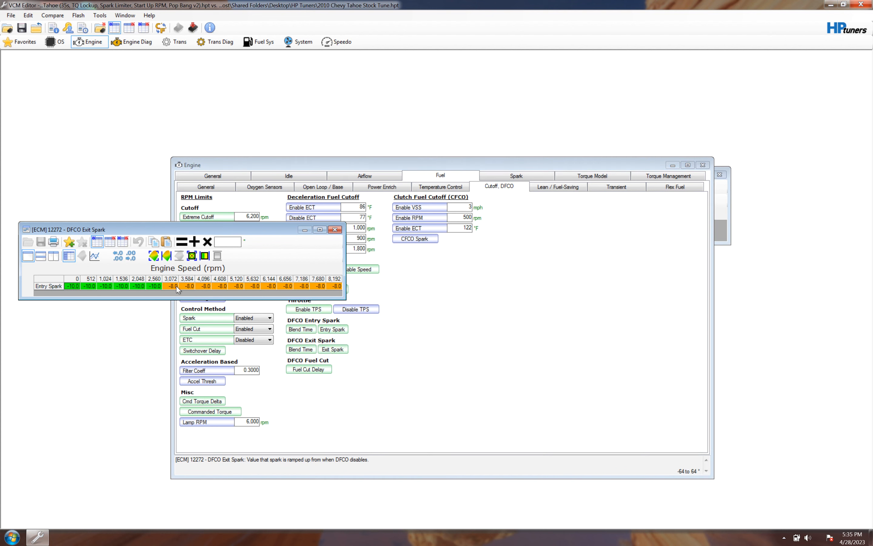
click(334, 229)
click(721, 192)
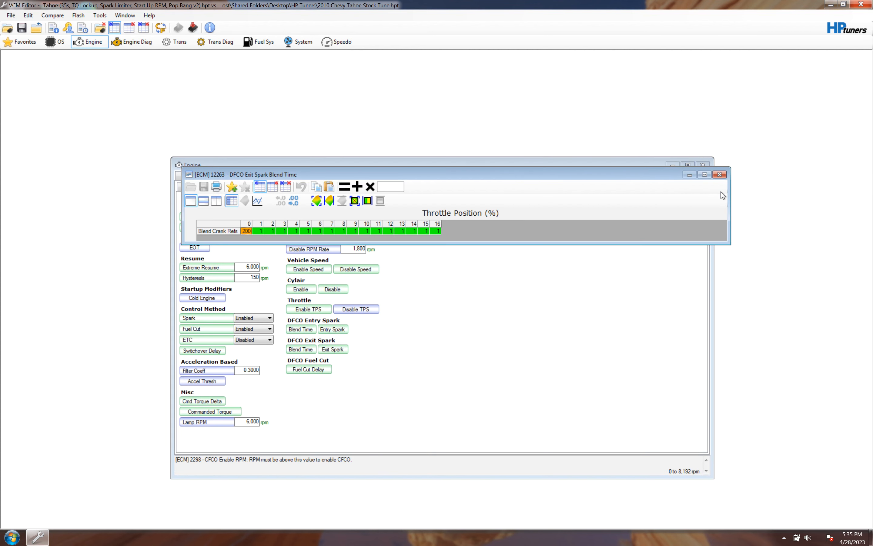
click(723, 174)
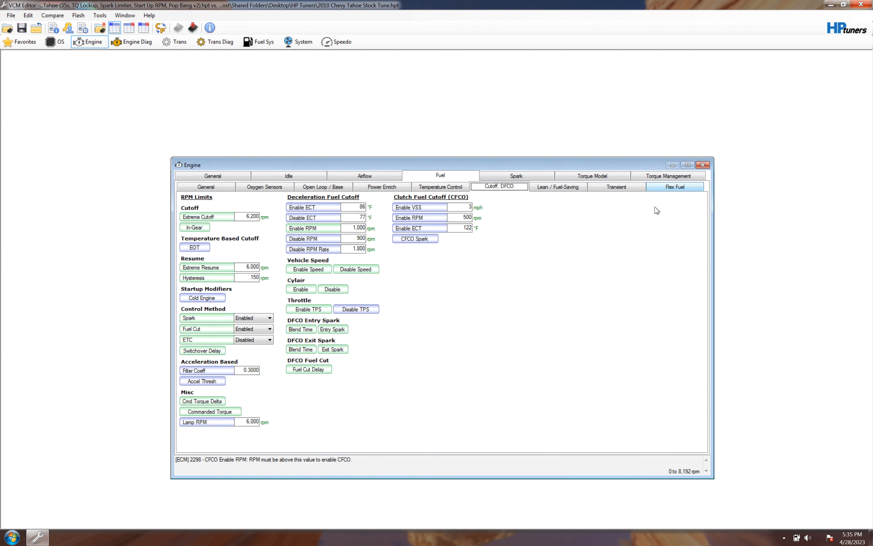
Review the DFCO Fuel Cut Delay table alongside the Entry Spark and Entry Spark Blend Time tables, and close all three.
click(302, 370)
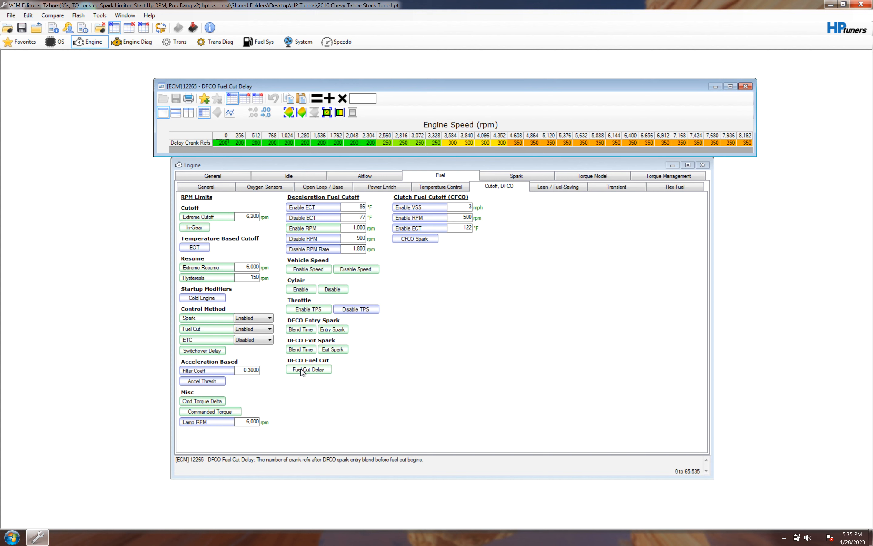
click(335, 330)
click(302, 330)
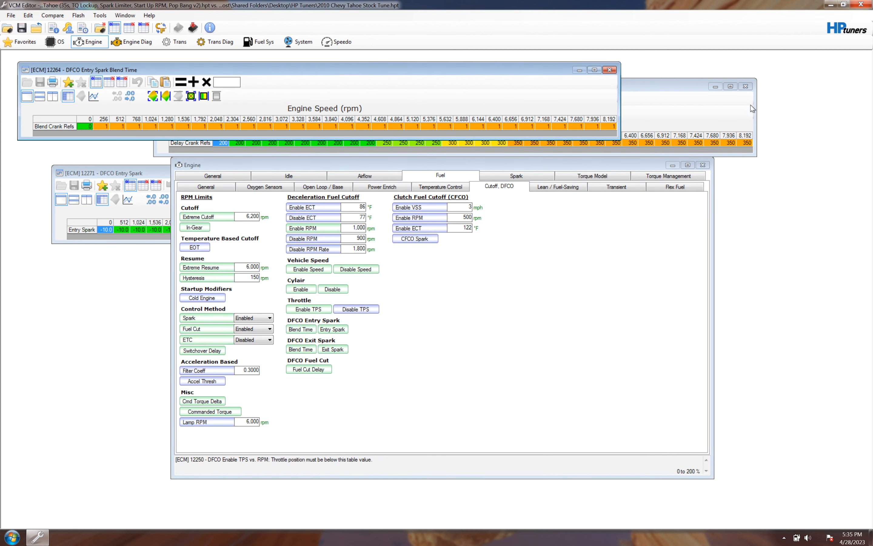
click(610, 70)
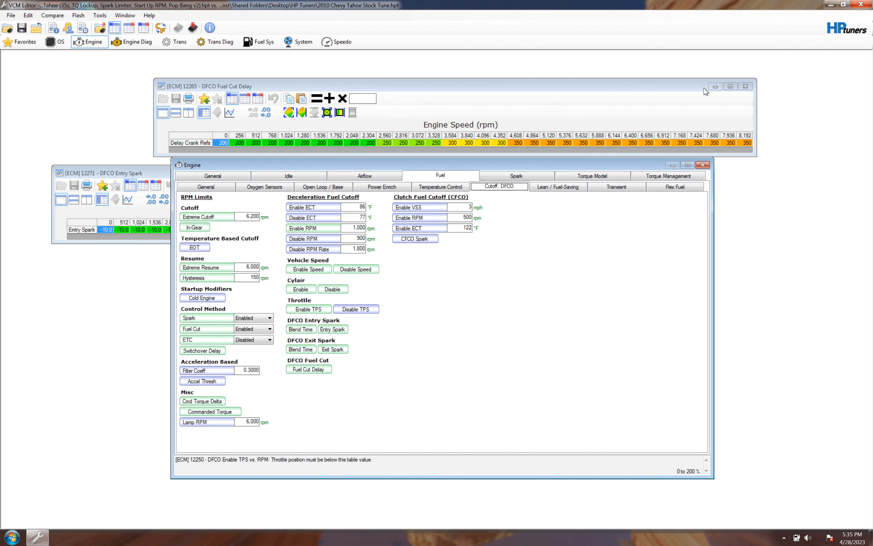
click(746, 86)
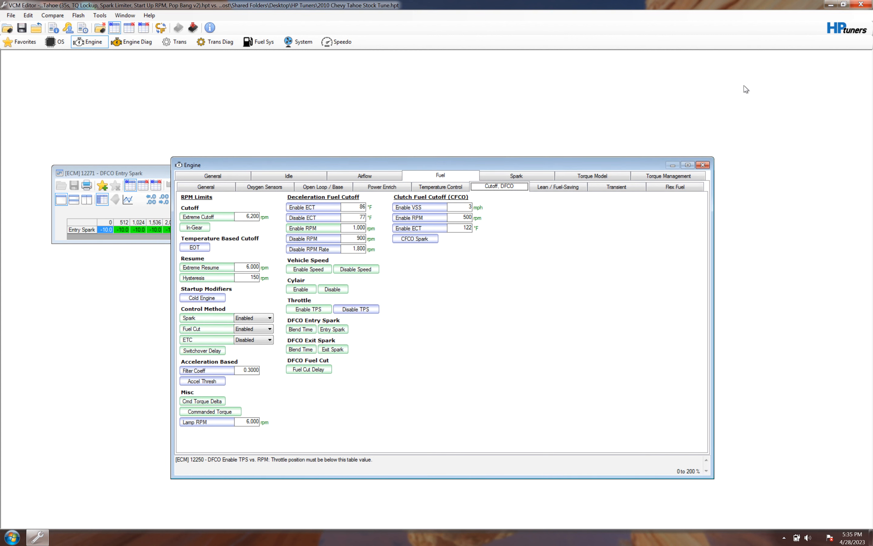
click(148, 172)
click(373, 173)
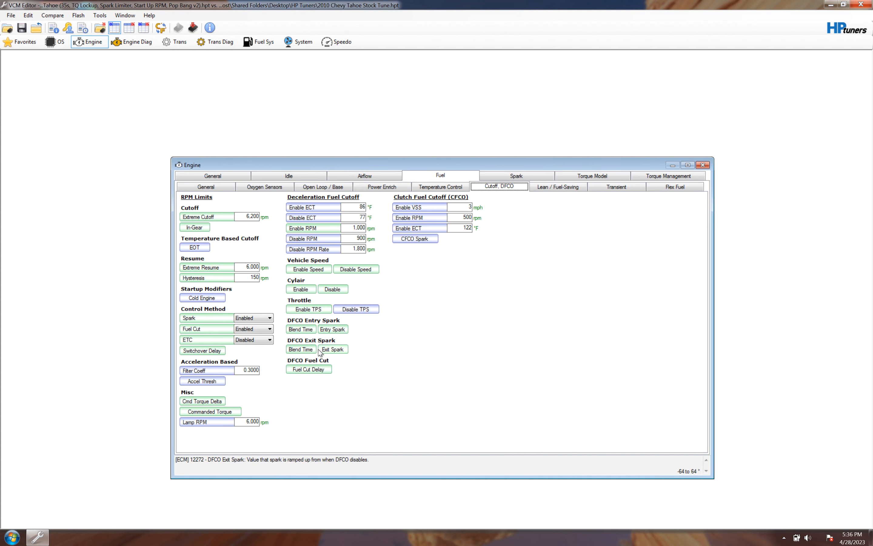
Recheck the DFCO Fuel Cut Delay values across the engine speed range and close the table.
click(309, 369)
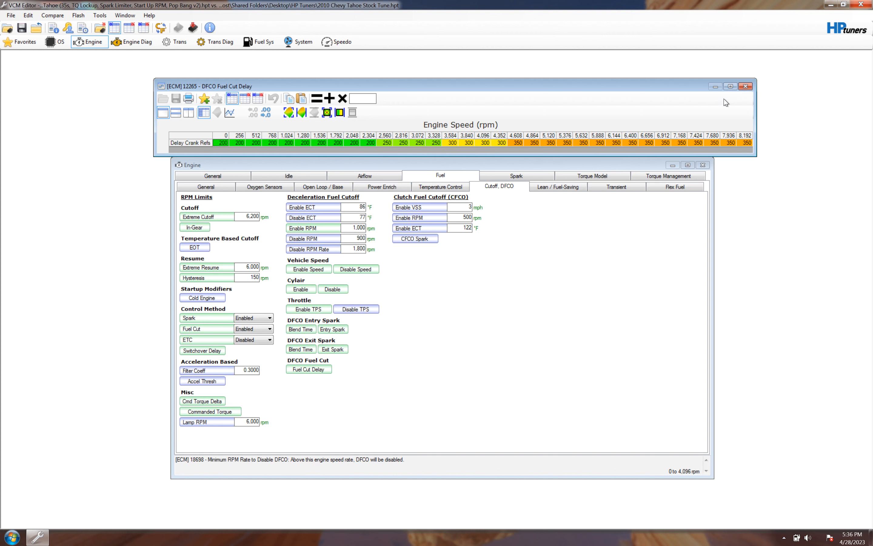
click(745, 87)
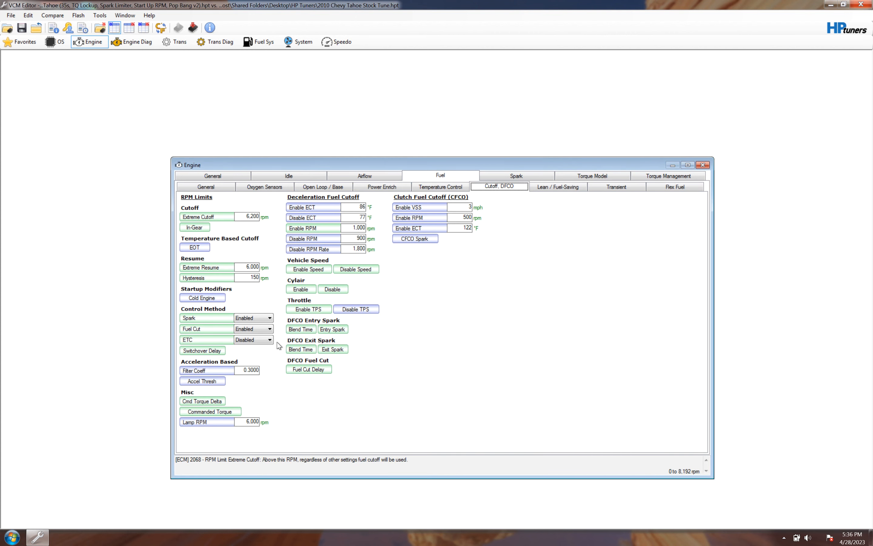